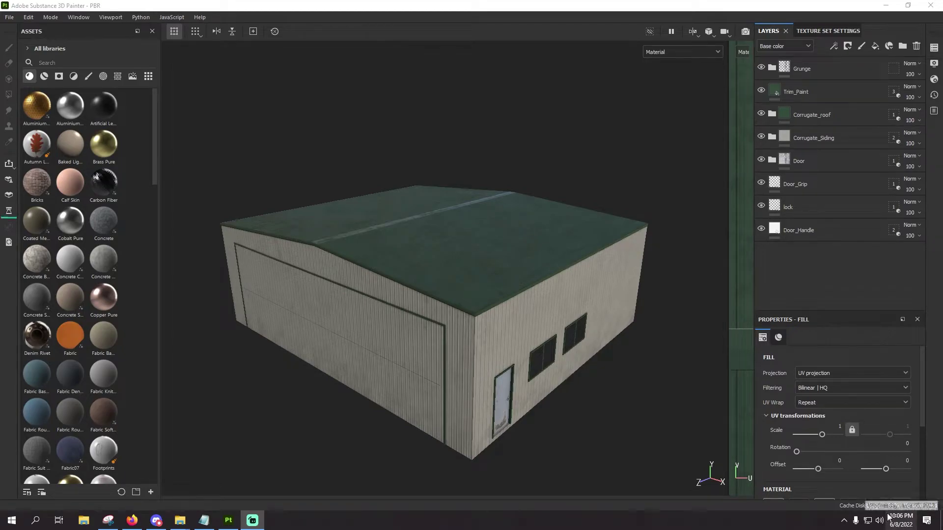
Save the hangar project and orbit the view to inspect the model from a few angles
key("ctrl+s")
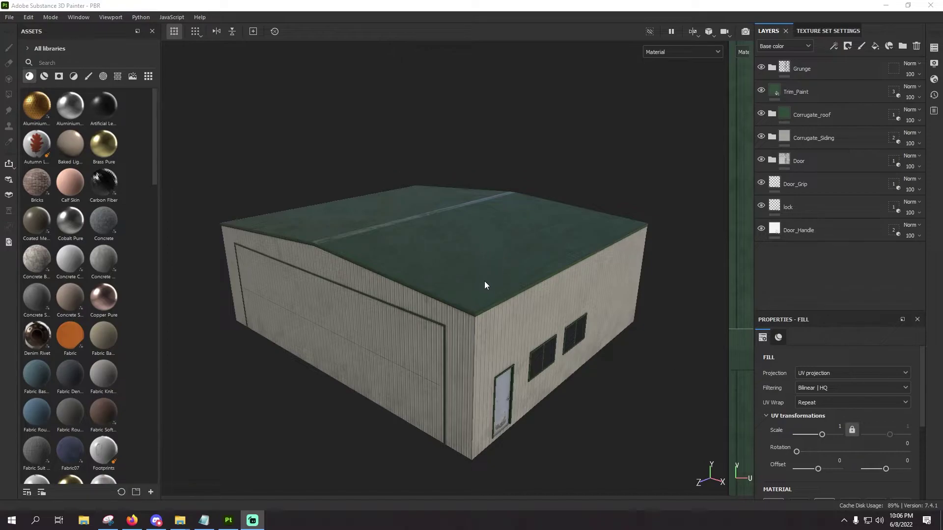
left_click_drag(473, 308, 439, 311, "alt")
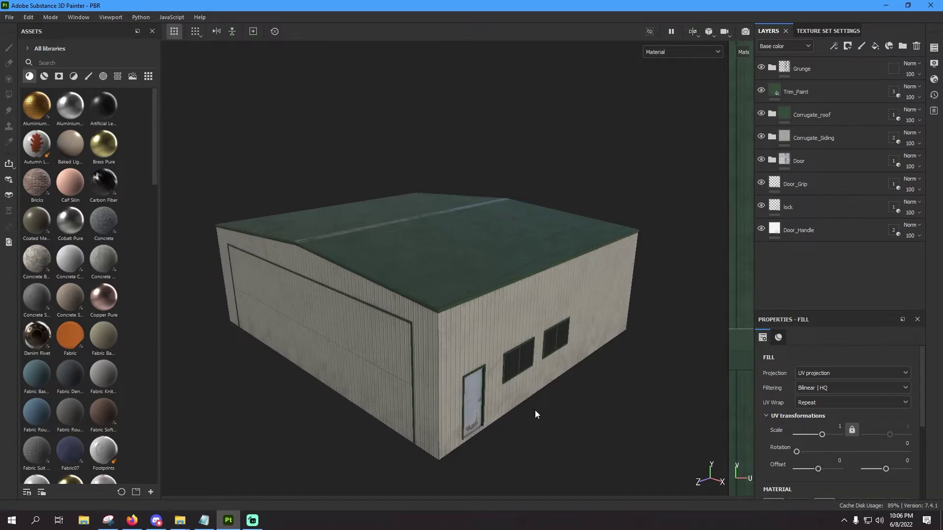
left_click_drag(467, 224, 467, 236, "alt")
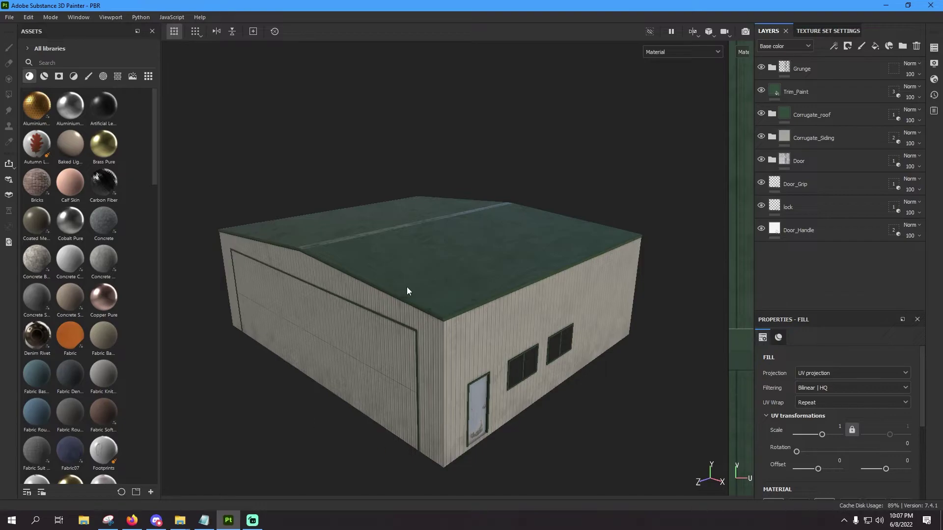
left_click_drag(381, 310, 391, 327, "alt")
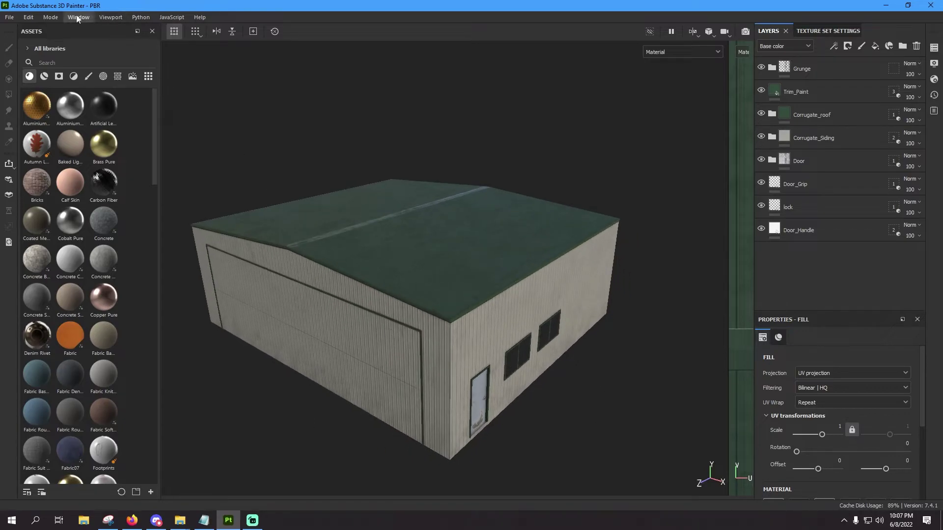
Open the Export textures dialog from the File menu
left_click(16, 19)
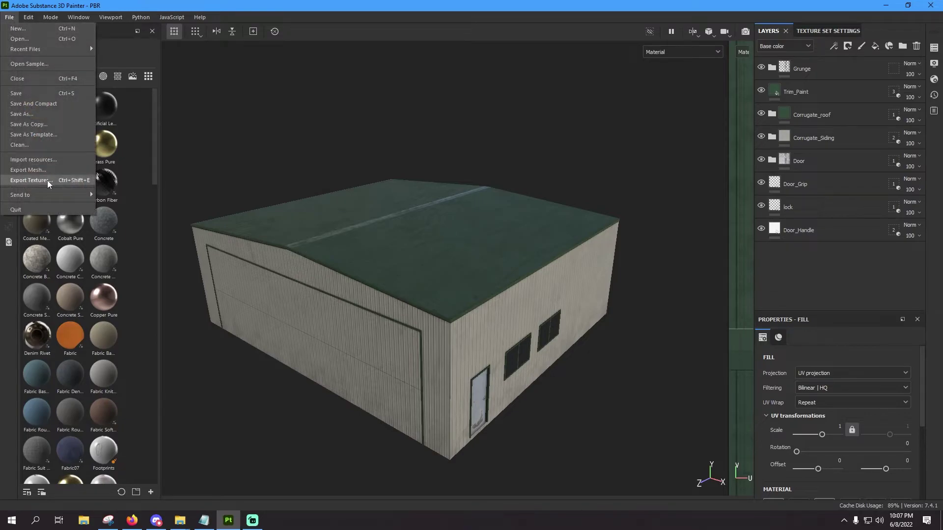
left_click(89, 182)
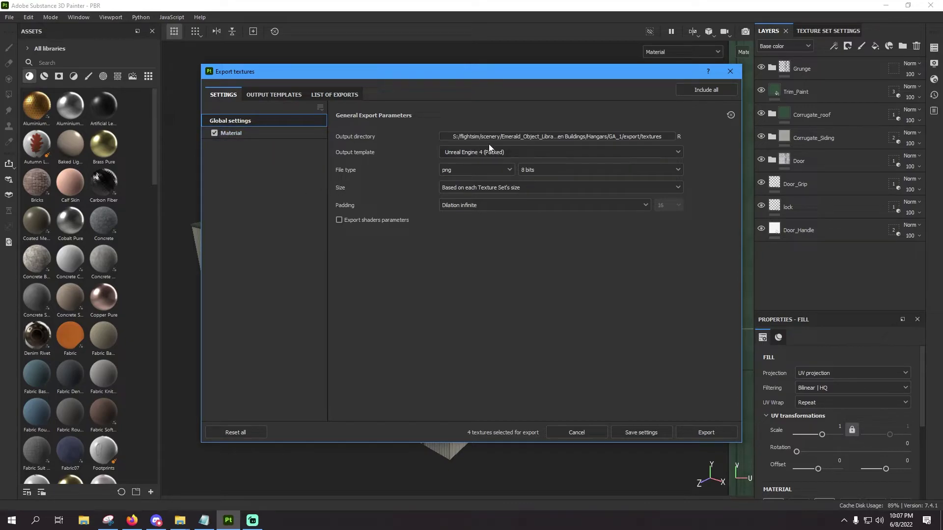
Set the export output directory to the hangar's GA_1/export/textures folder
left_click(474, 136)
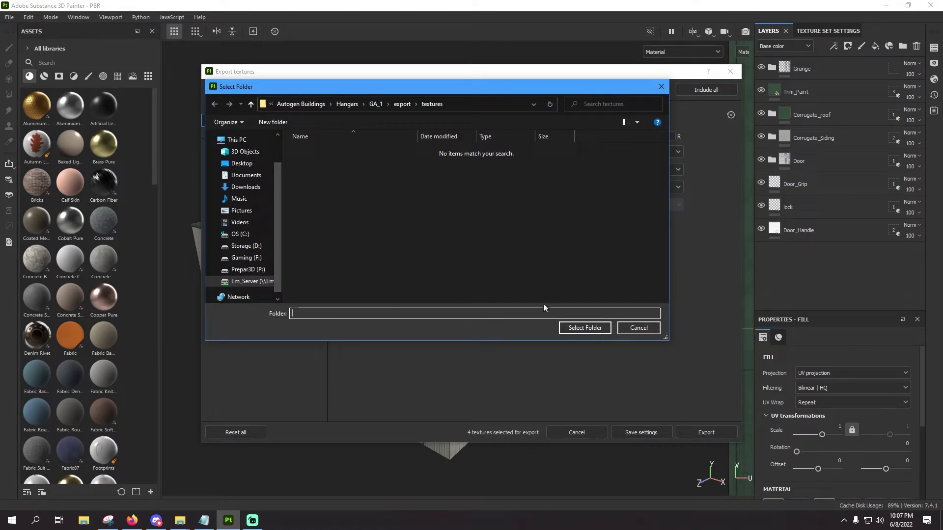
left_click(573, 330)
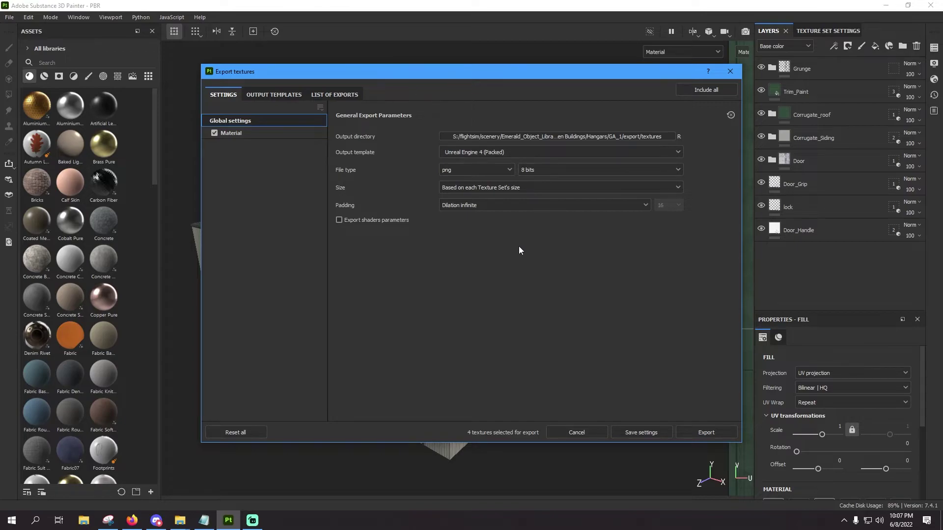
left_click(278, 94)
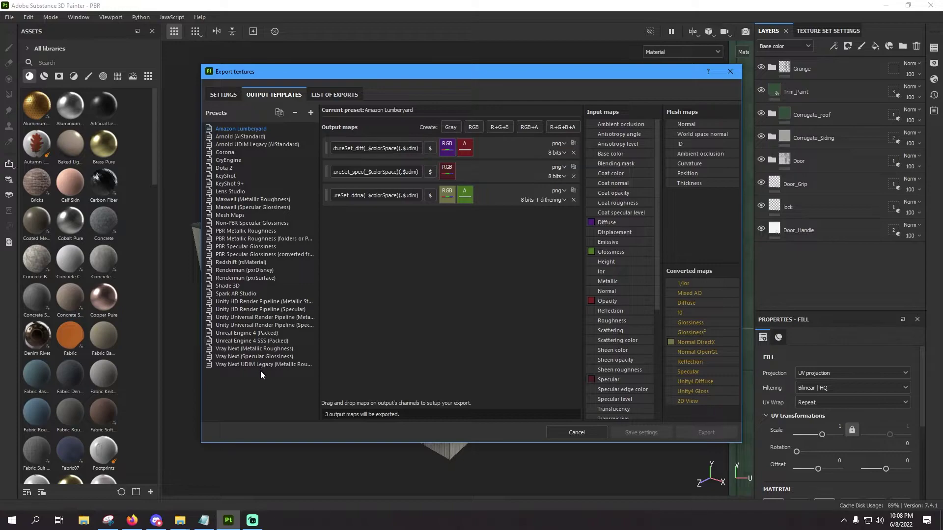
Add a new empty export preset called new_export_preset
left_click(310, 112)
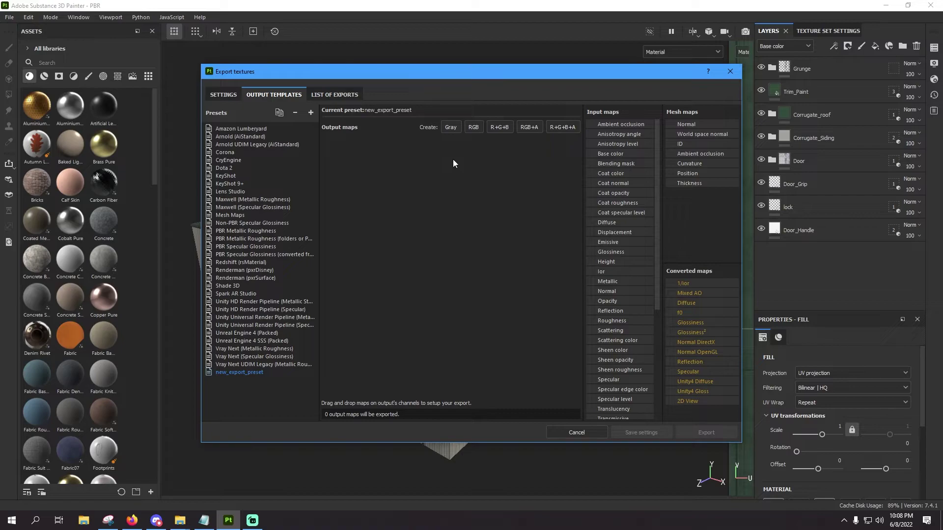
Add an RGB output map and name it $textureSet_COMP(.$udim) using the $textureSet and $udim variables
left_click(494, 128)
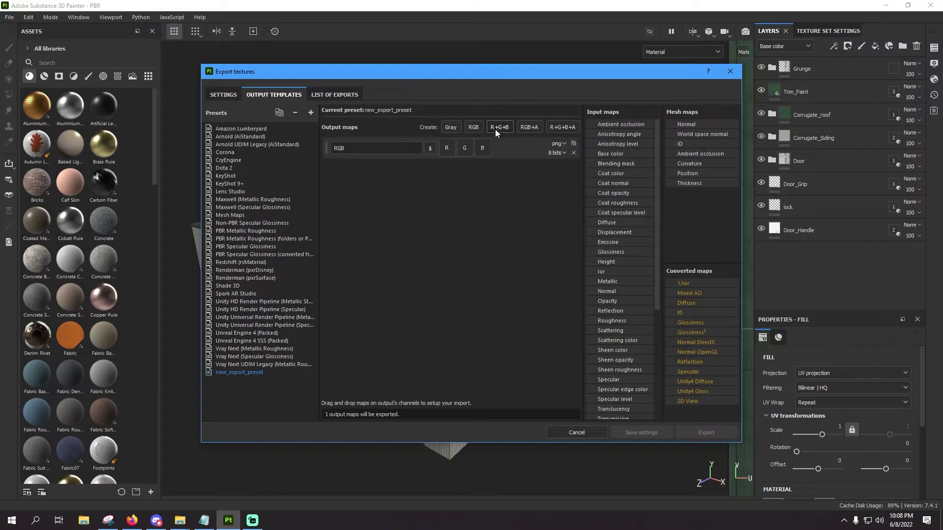
double_click(399, 151)
key("BackSpace")
left_click(427, 150)
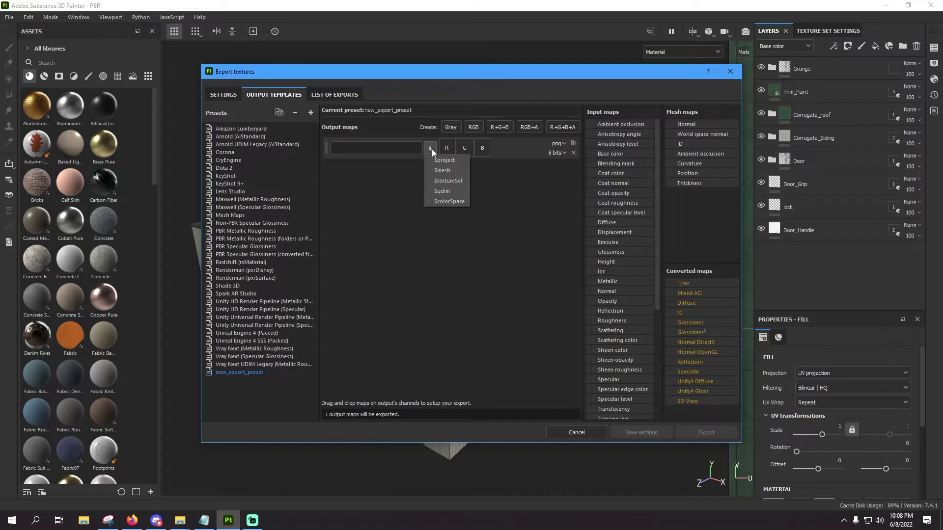
left_click(445, 181)
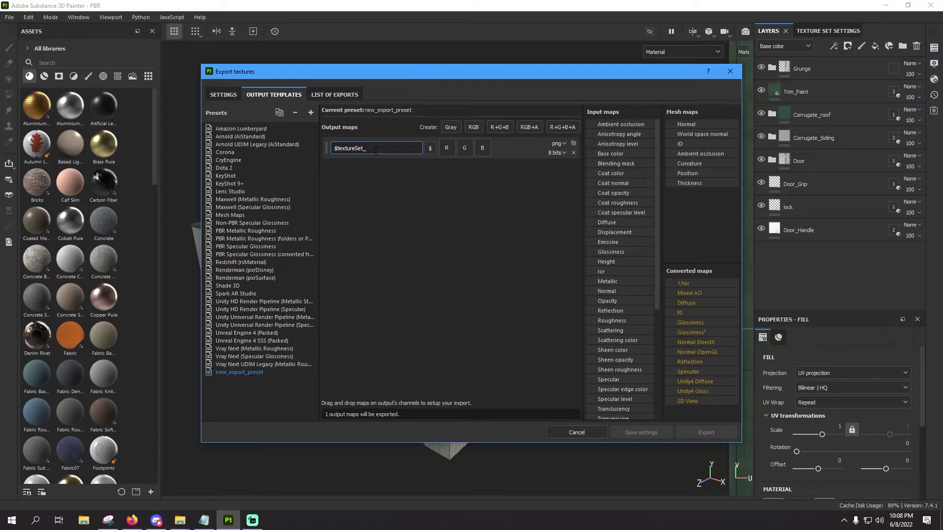
type("_COMP")
left_click(430, 148)
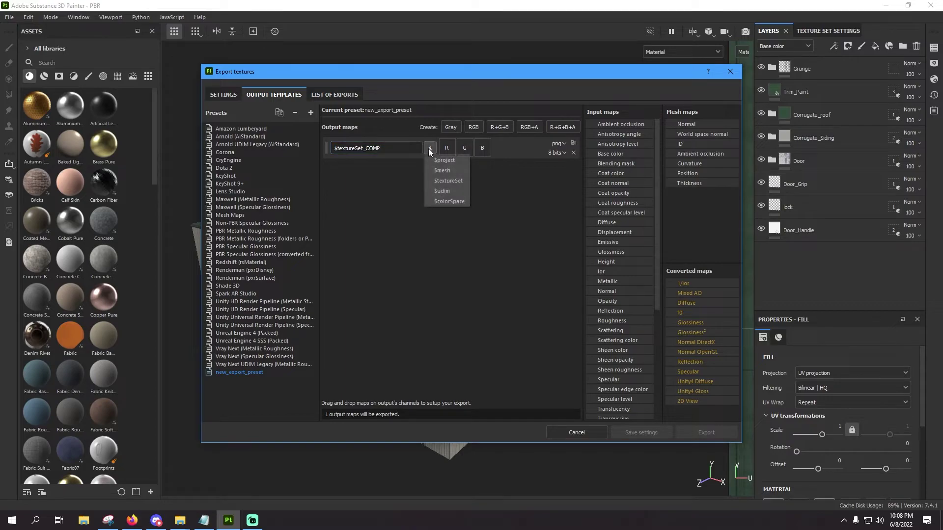
left_click(444, 192)
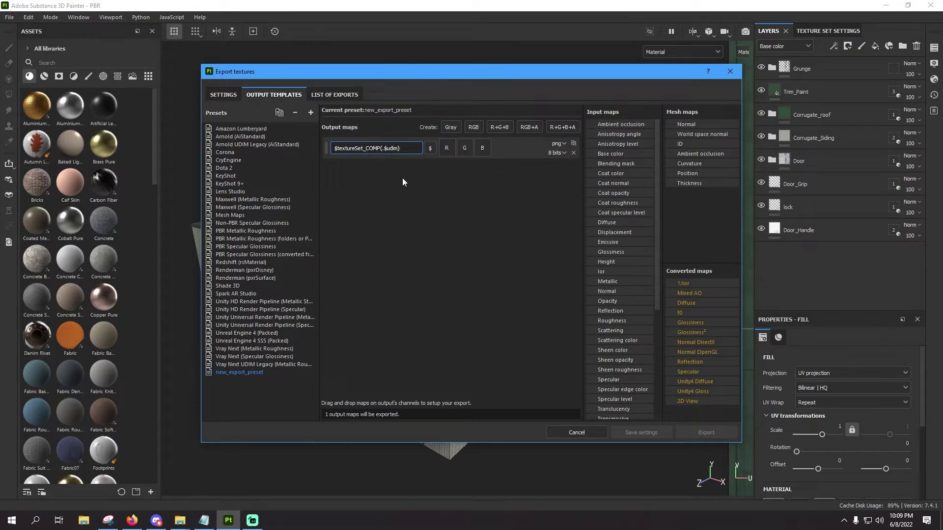
key("Left")
key("Left")
key("BackSpace")
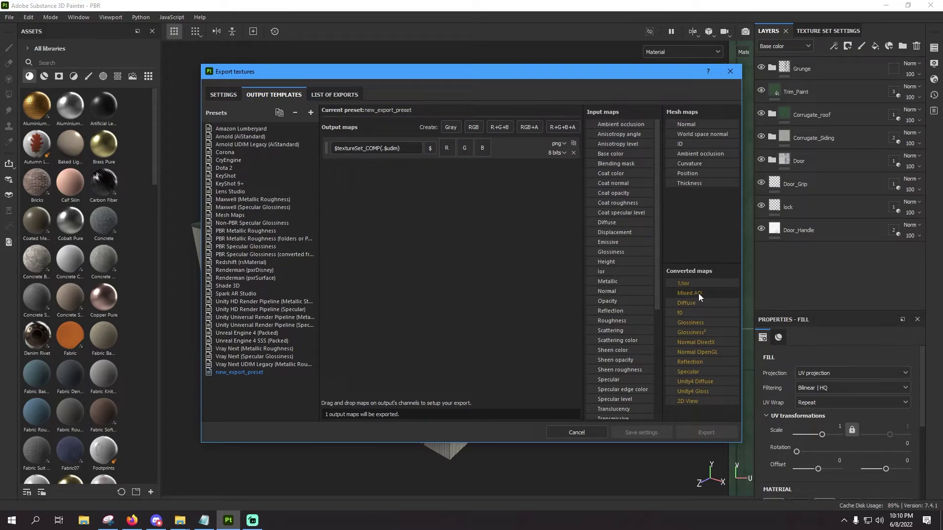
Feed the COMP map's R, G and B with Mixed AO, Roughness and Metallic gray channels
left_click_drag(701, 297, 449, 149)
left_click(474, 164)
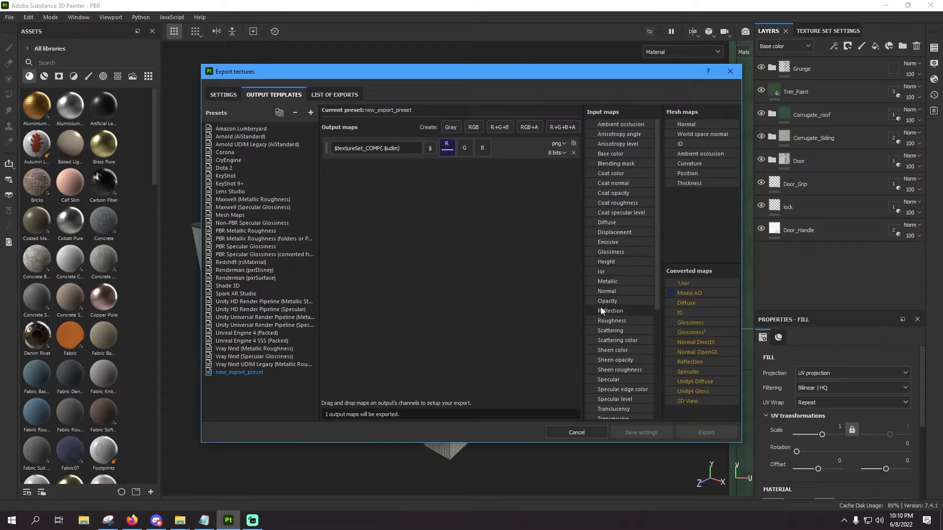
left_click_drag(616, 320, 464, 148)
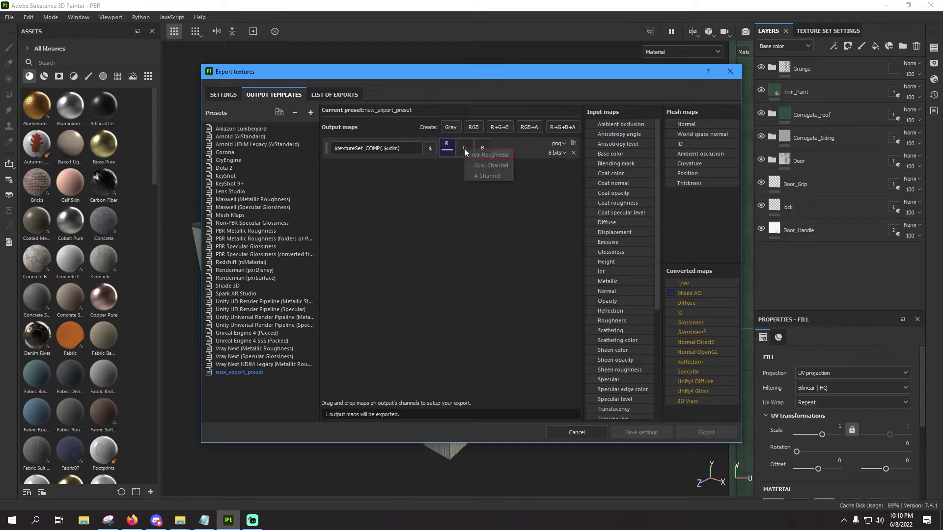
left_click(492, 166)
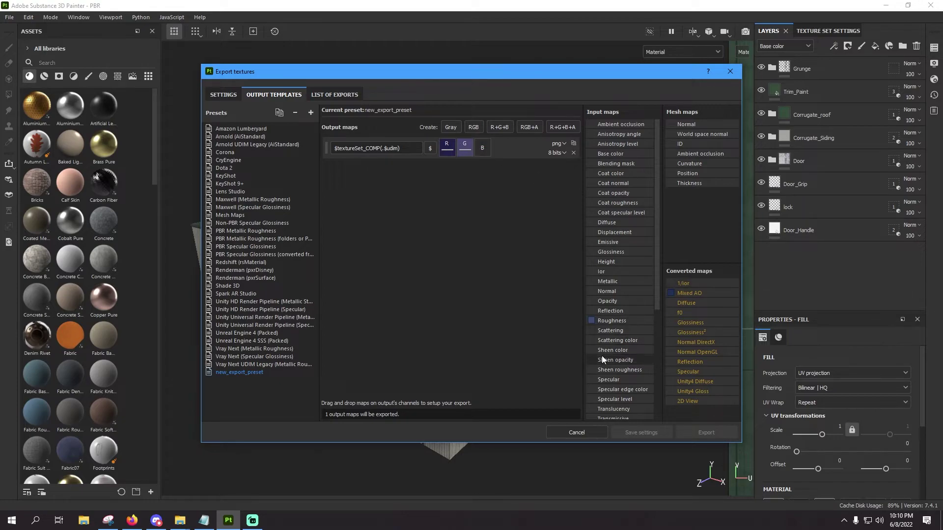
left_click_drag(614, 282, 487, 152)
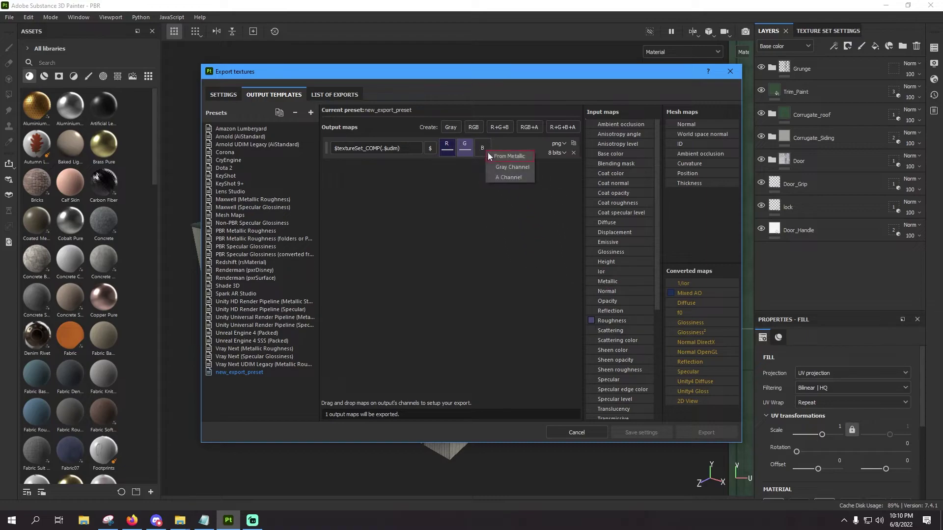
left_click(515, 167)
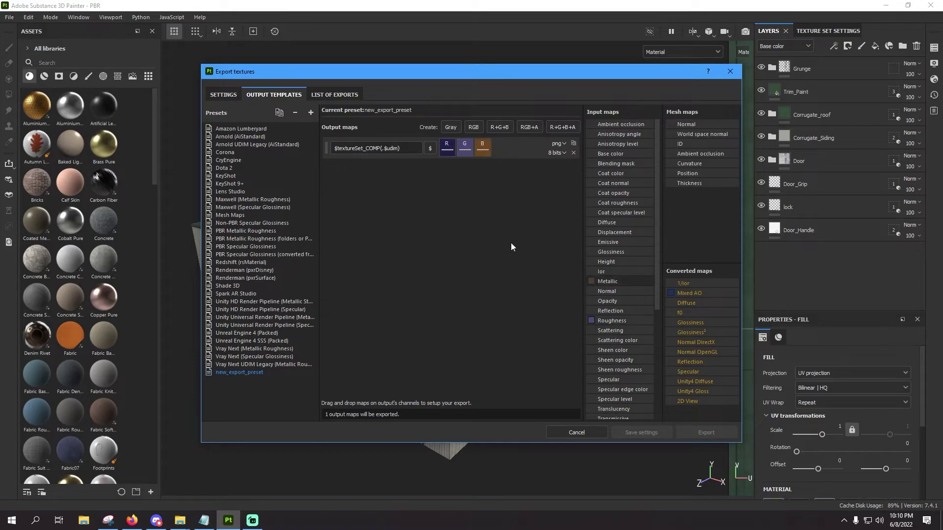
left_click(559, 152)
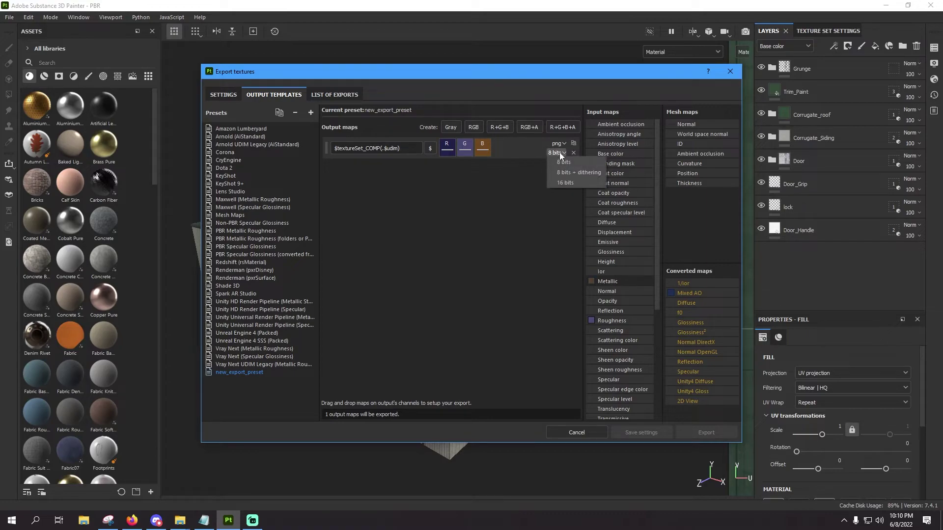
Set the COMP map to 16 bits and select its name for copying
left_click(564, 184)
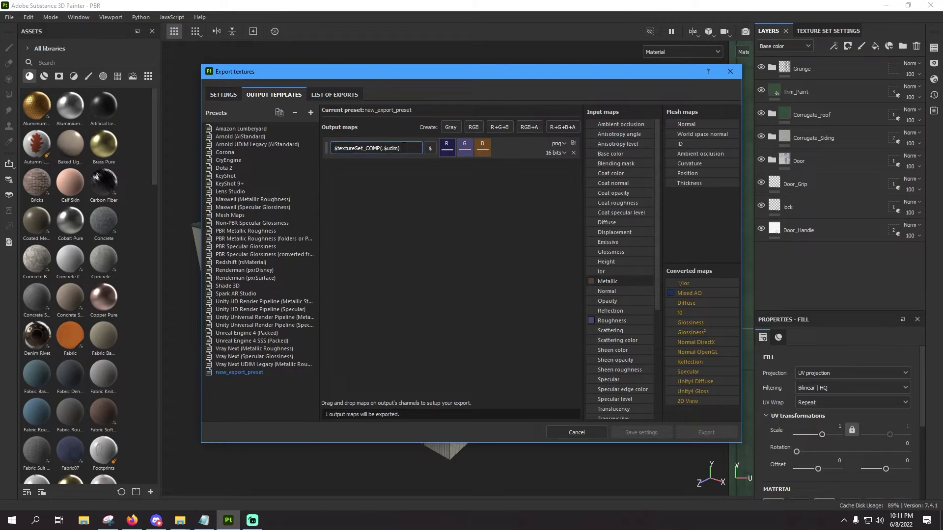
key("ctrl+a")
key("ctrl+c")
Add a second RGB map named $textureSet_NORM(.$udim) fed by Normal DirectX RGB channels
left_click(412, 171)
left_click(473, 128)
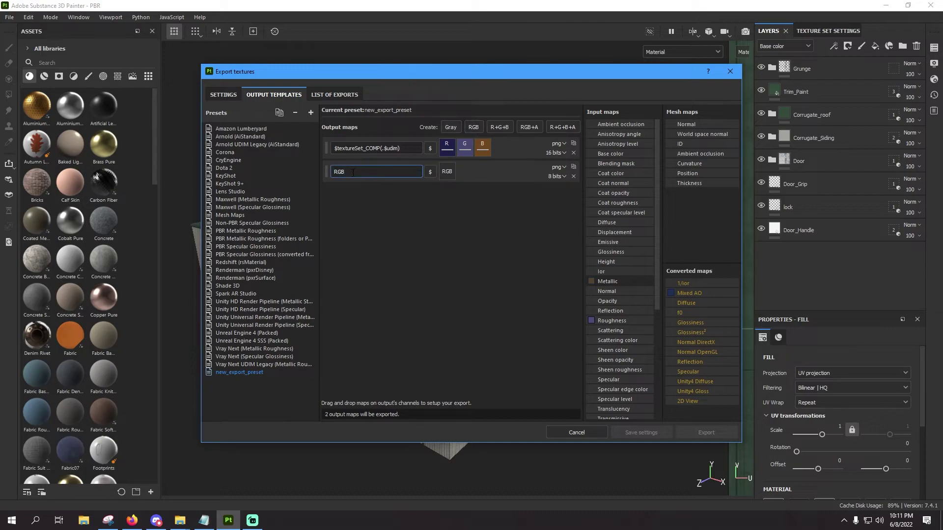
double_click(353, 172)
key("ctrl+v")
key("BackSpace")
key("BackSpace")
key("BackSpace")
key("BackSpace")
type("NORM")
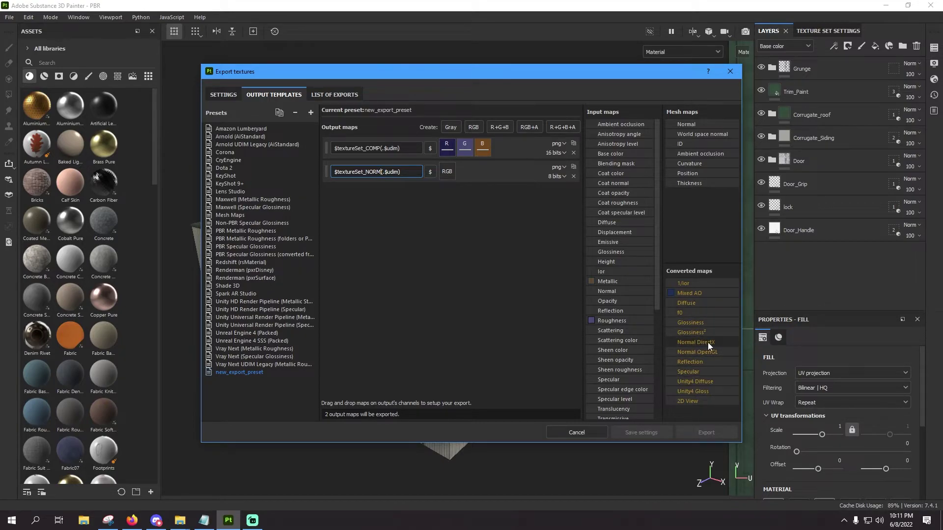
left_click_drag(708, 342, 449, 171)
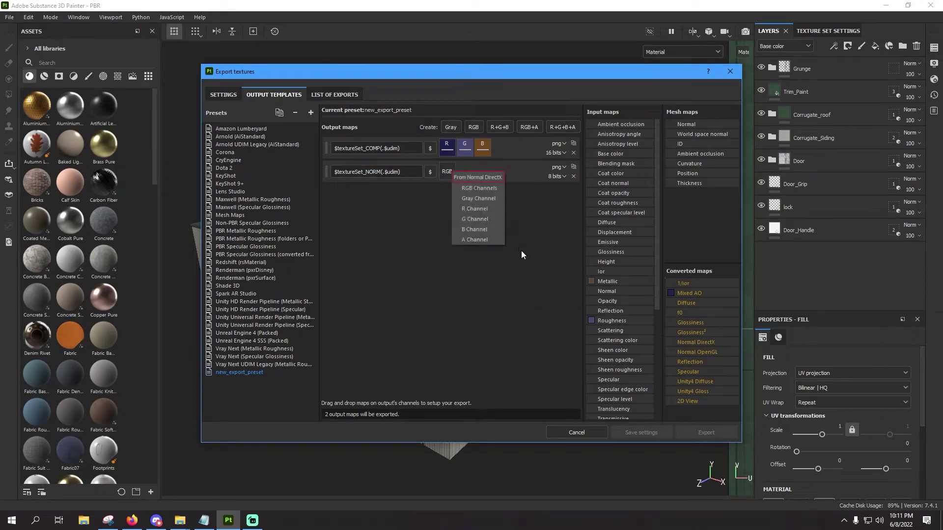
left_click(479, 189)
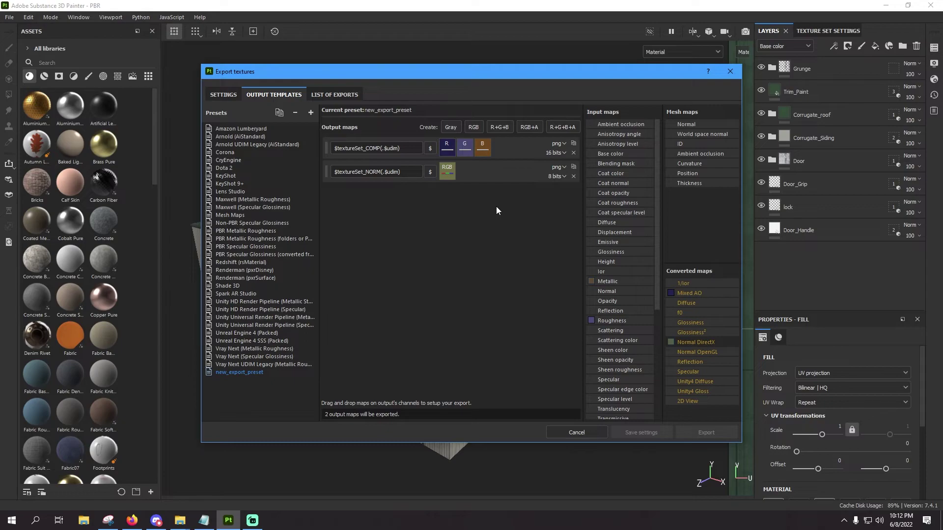
Add an RGB+A output map and name it $textureSet_ALBD(.$udim) from the pasted name
left_click(529, 127)
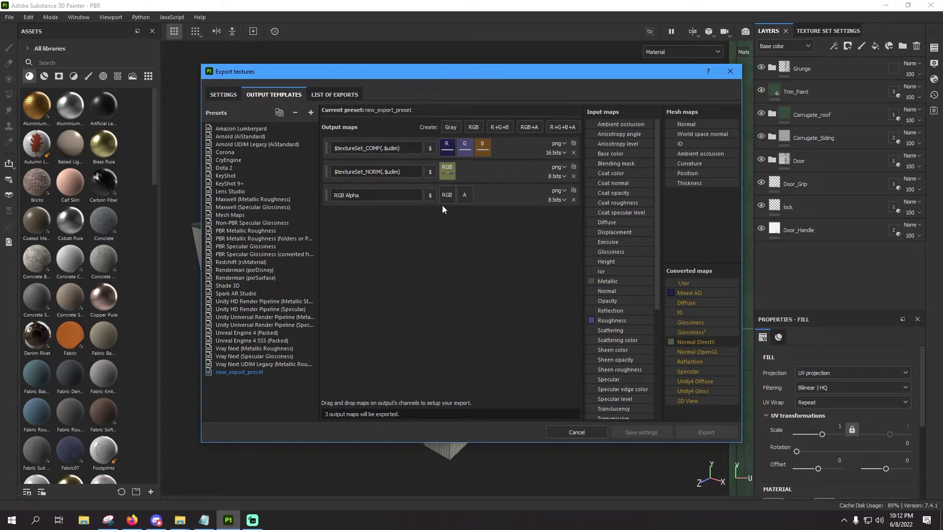
triple_click(400, 197)
key("ctrl+v")
left_click(422, 221)
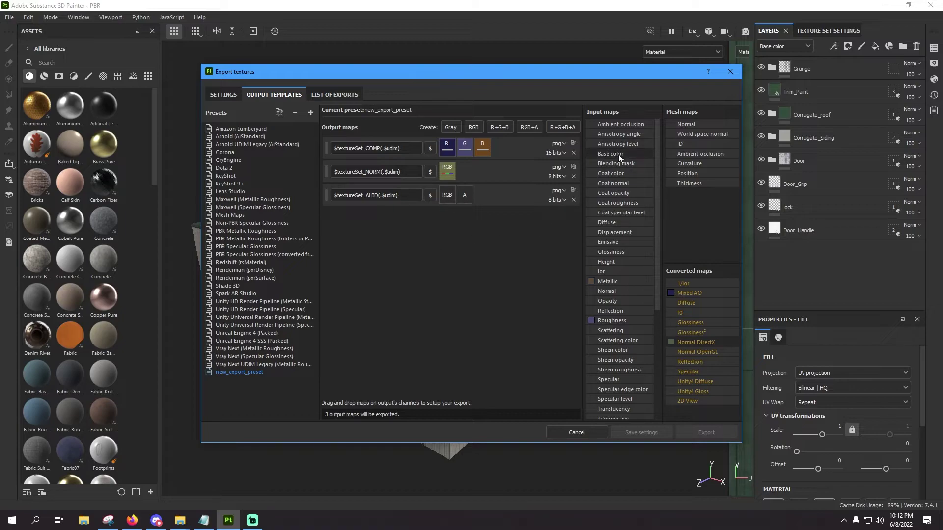
Feed Base color into the ALBD RGB channels and Opacity's gray channel into its alpha
left_click_drag(617, 154, 447, 196)
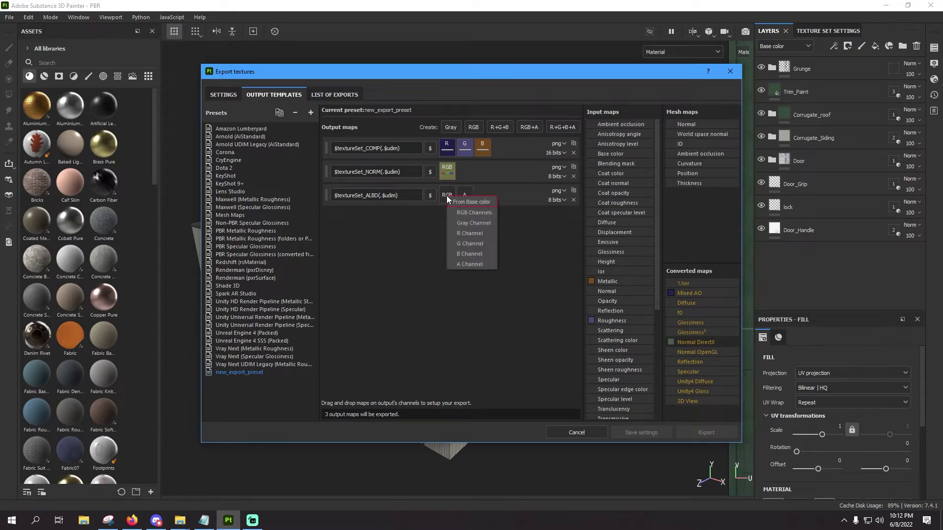
left_click(471, 213)
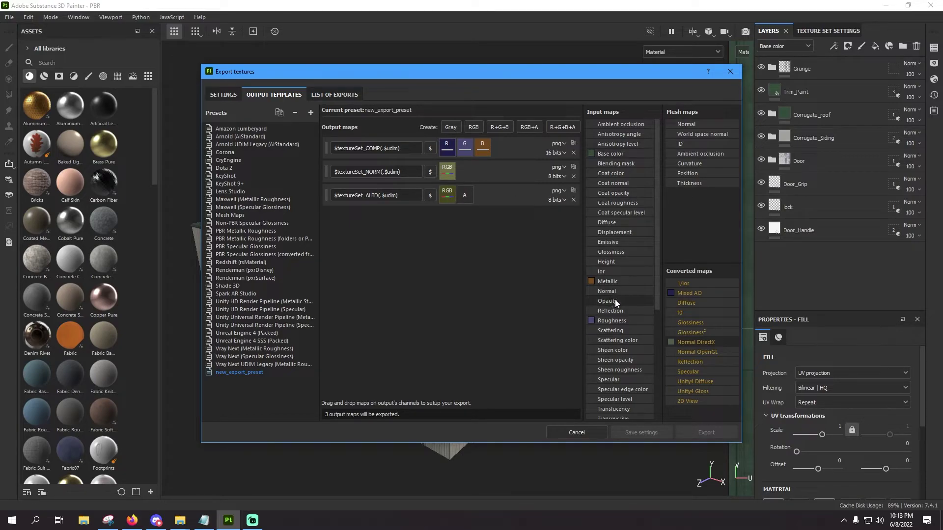
left_click_drag(614, 301, 464, 192)
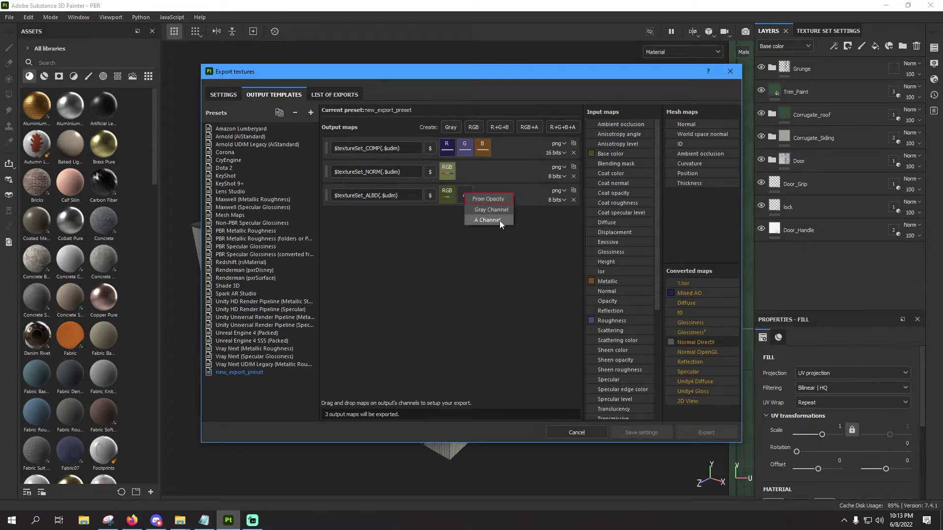
left_click(499, 220)
right_click(469, 198)
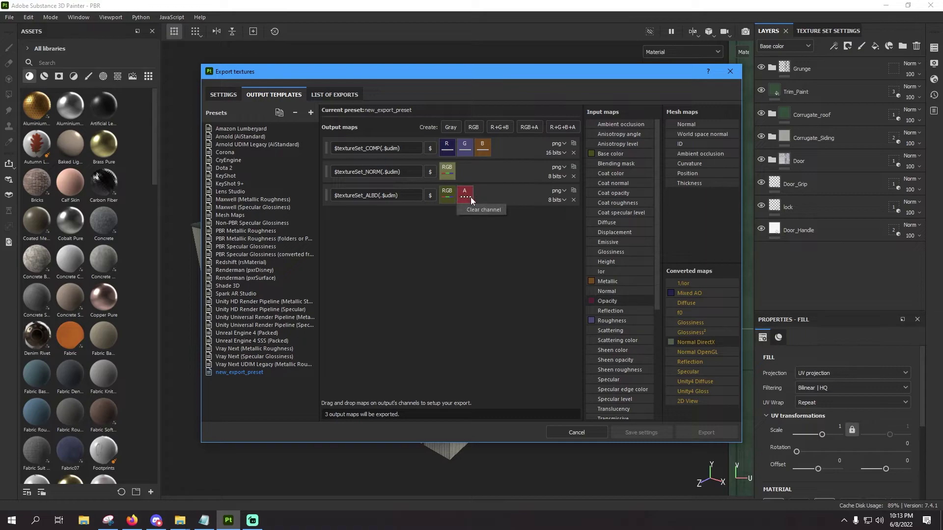
left_click_drag(633, 300, 462, 196)
left_click(489, 214)
Rename new_export_preset to MSFS and return to the general export settings
double_click(250, 372)
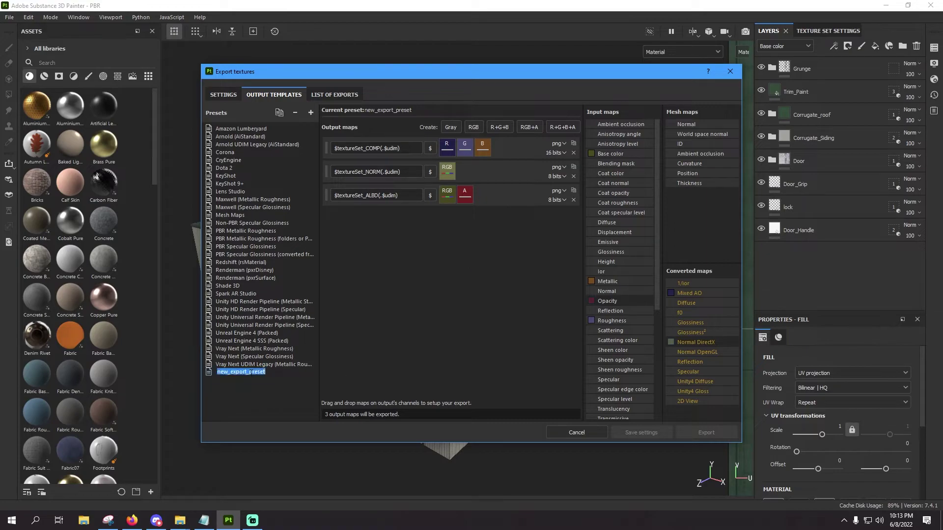
type("MSFS")
key("Return")
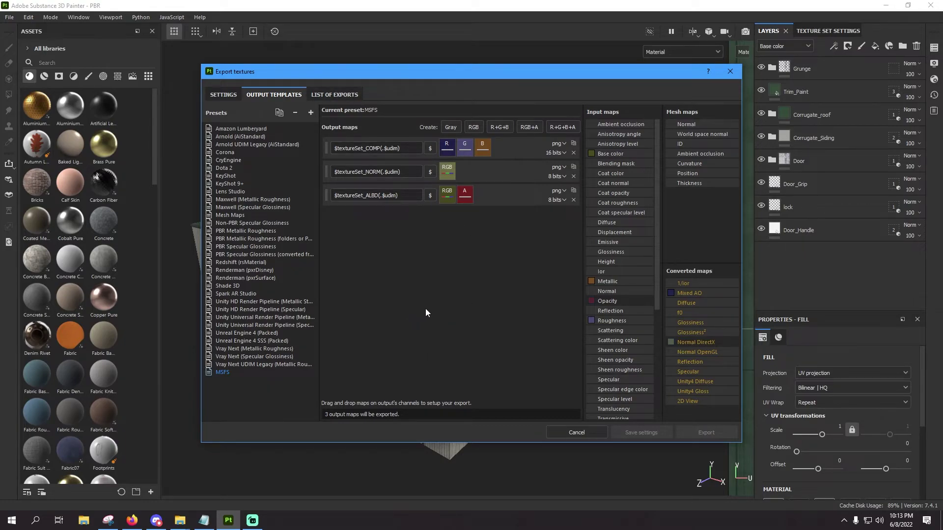
left_click(225, 94)
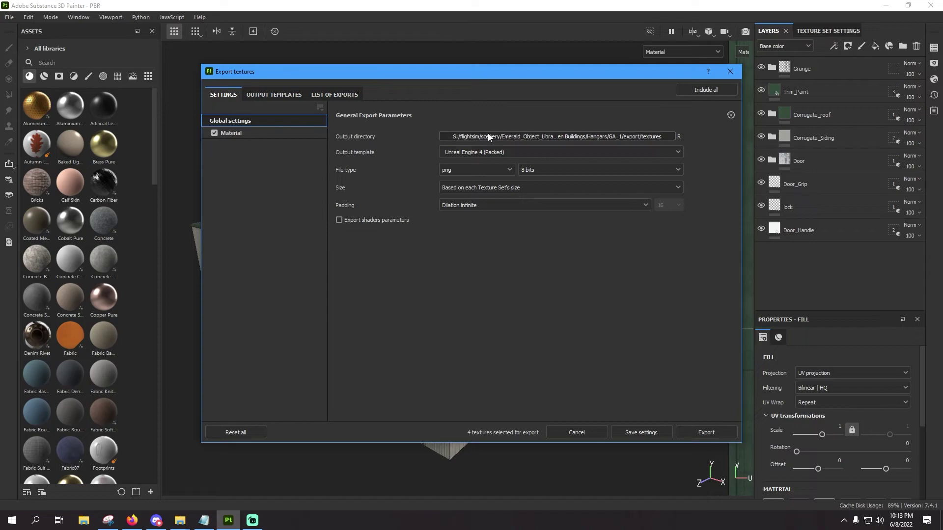
Choose MSFS as the output template and review its output maps
left_click(485, 153)
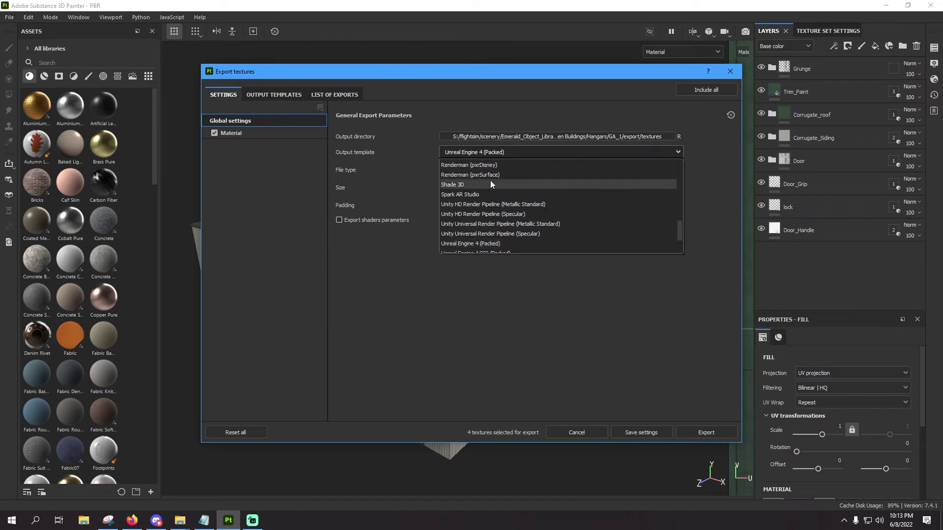
scroll(490, 181, "down", 3)
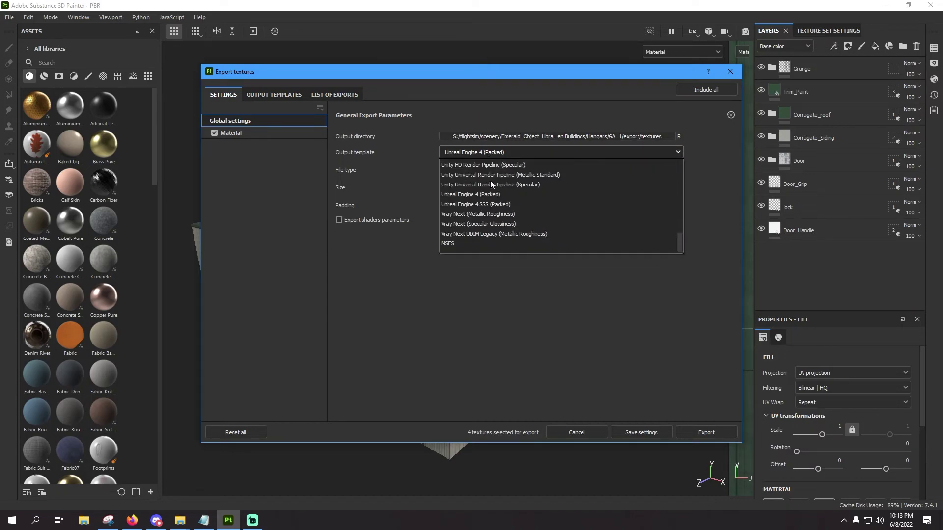
left_click(453, 244)
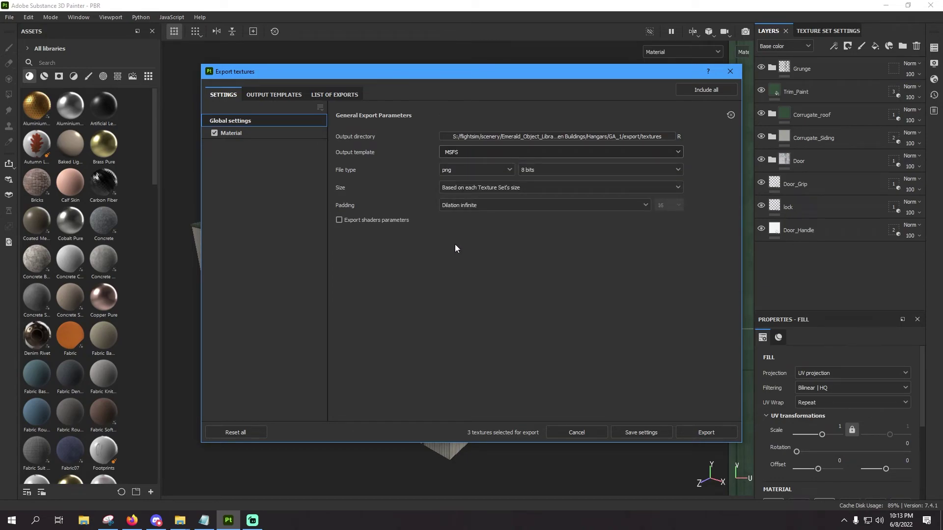
left_click(278, 95)
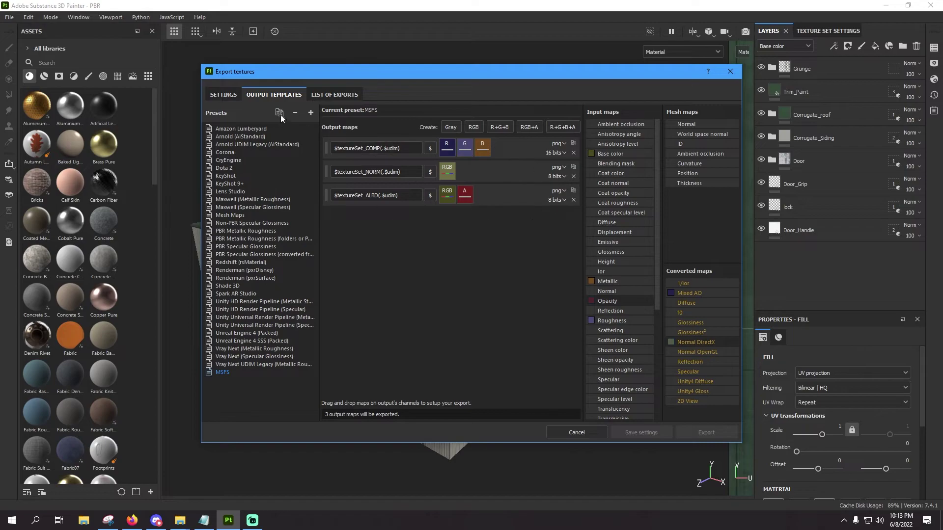
left_click(234, 96)
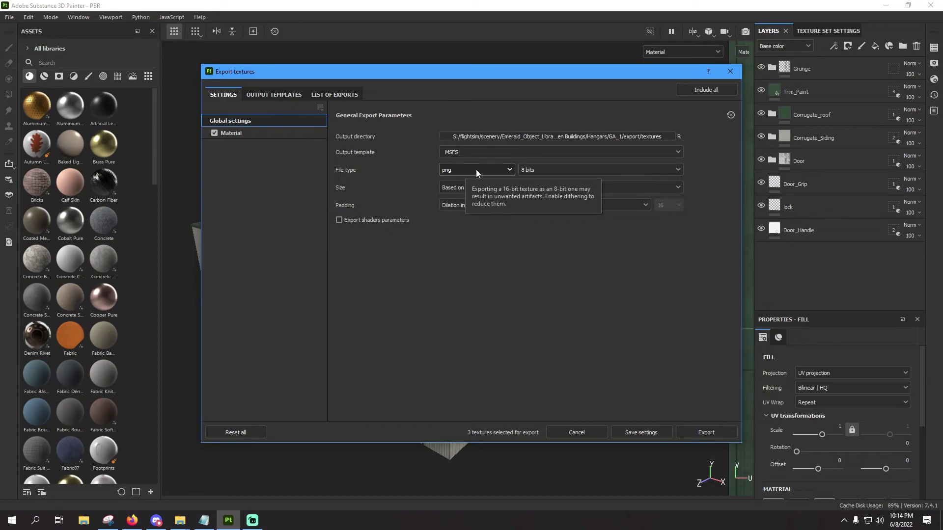
Export the PNGs at 8 bits + dithering, sized based on each texture set rather than 8192
left_click(543, 167)
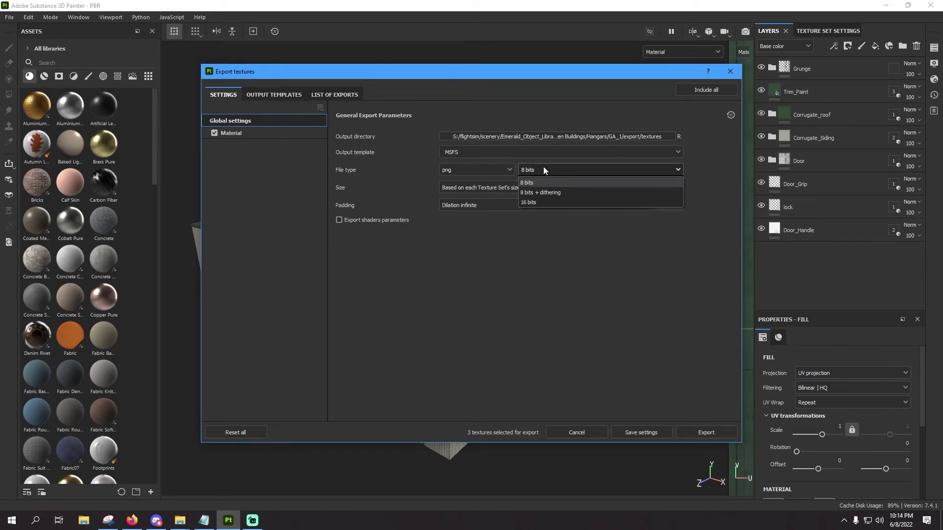
left_click(544, 193)
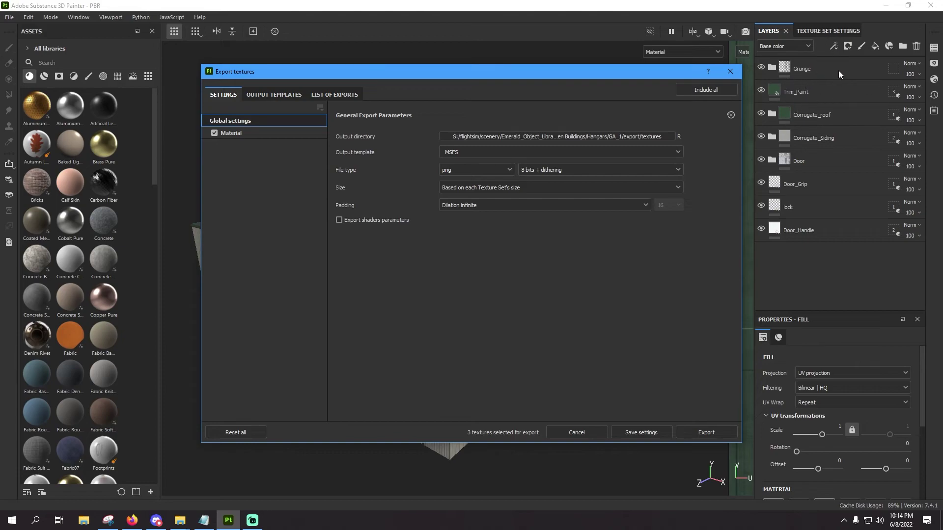
left_click(492, 188)
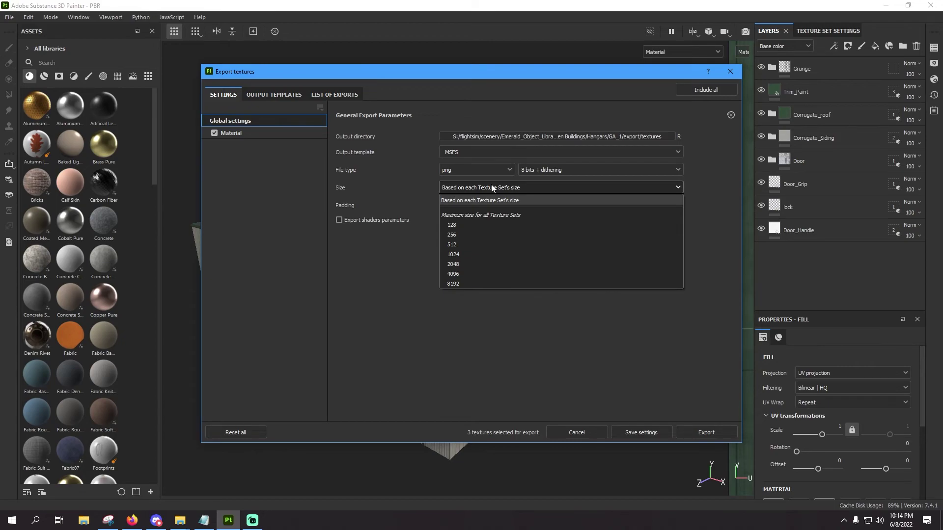
left_click(460, 284)
left_click(469, 185)
left_click(486, 200)
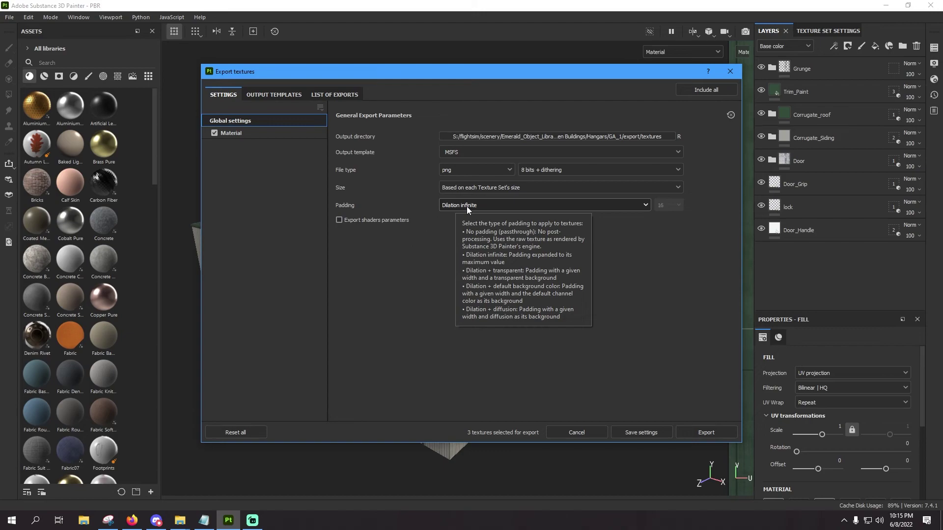
left_click(724, 435)
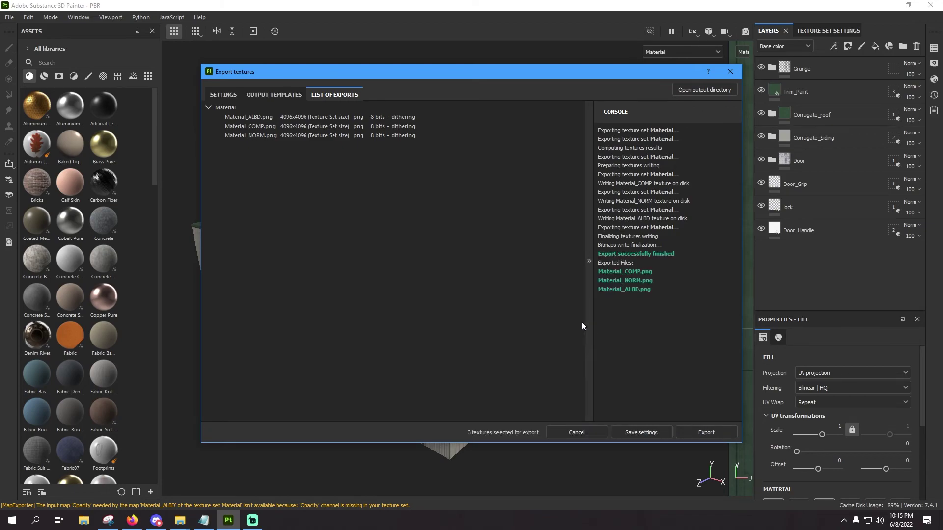
Close the Export textures dialog once the three maps have exported
left_click(637, 428)
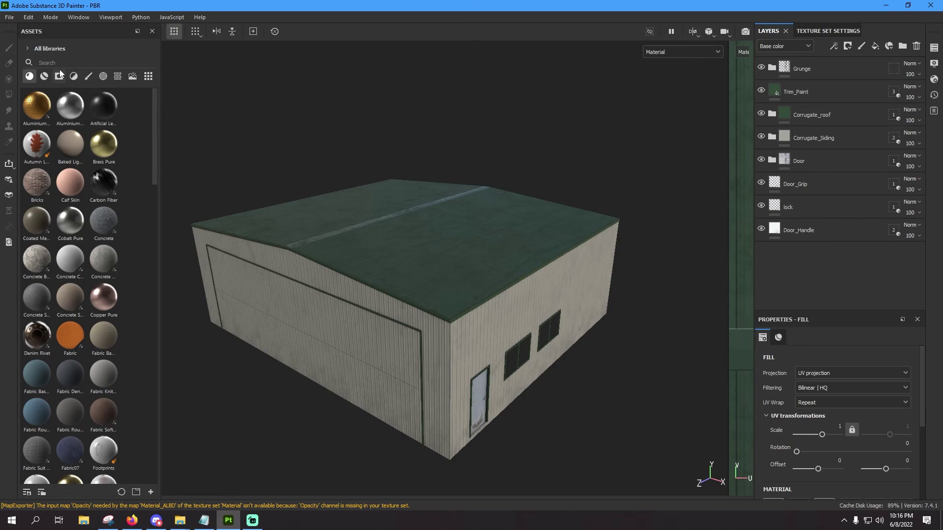
Reopen Export Textures from the File menu, keeping MSFS as the output template
left_click(9, 16)
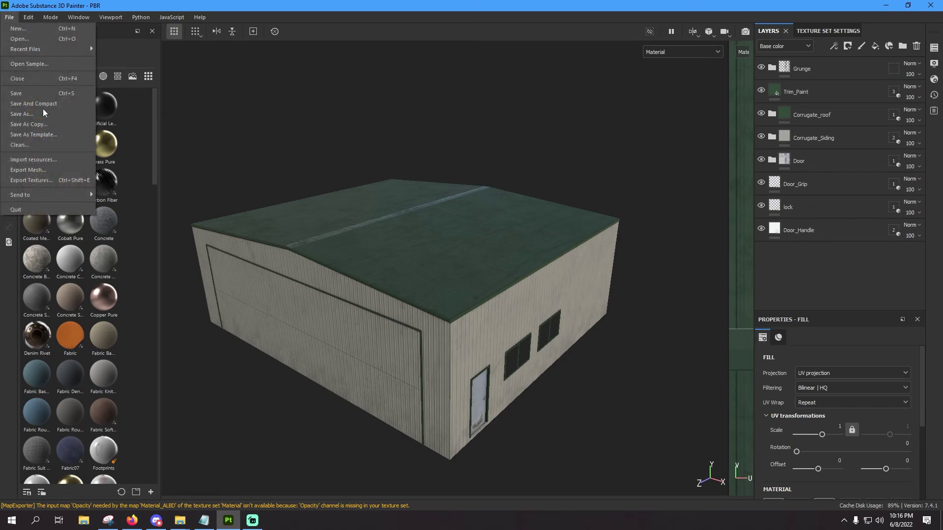
left_click(36, 180)
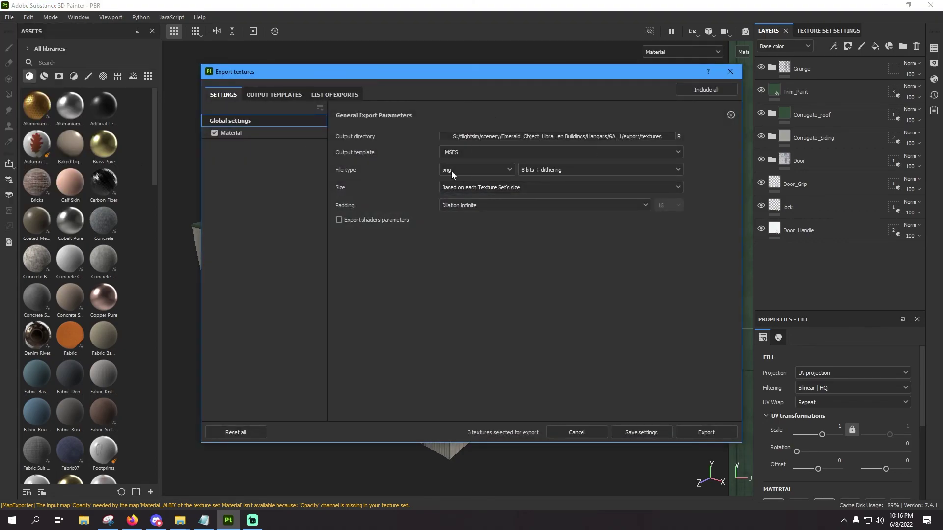
left_click(468, 155)
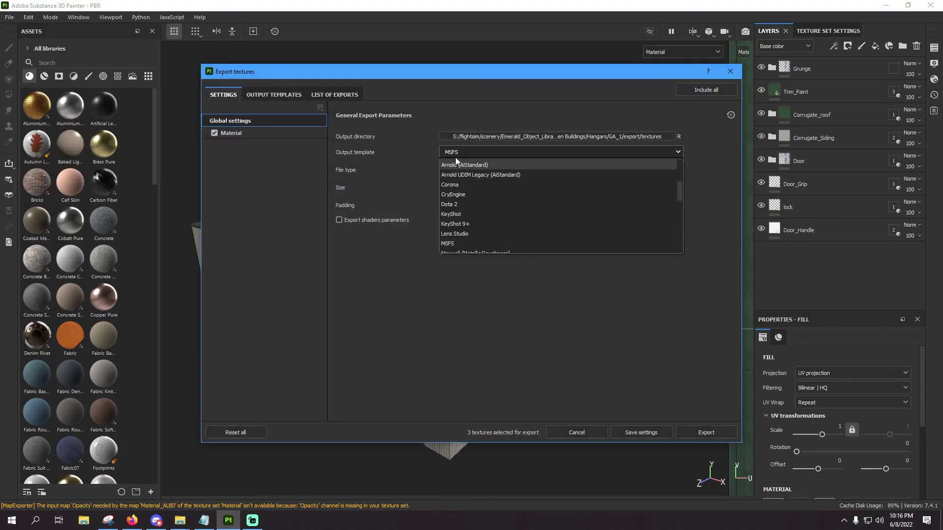
left_click(461, 152)
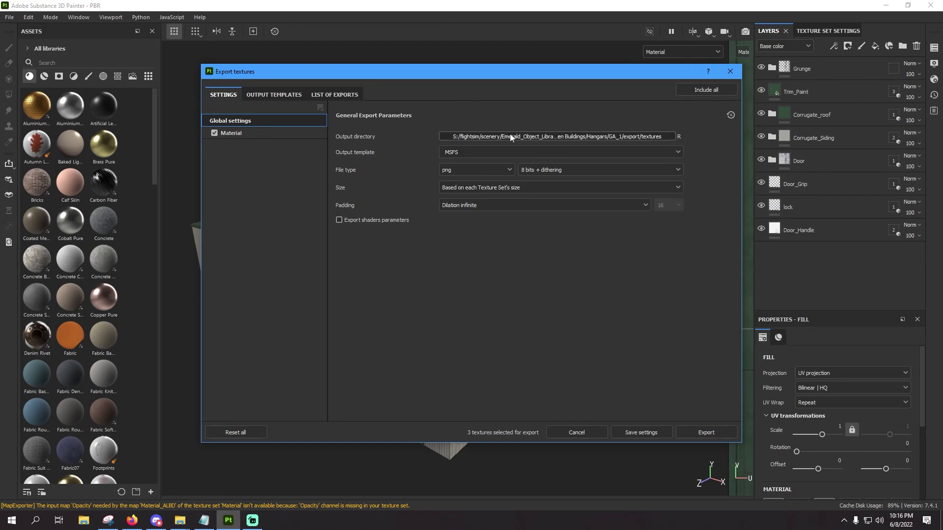